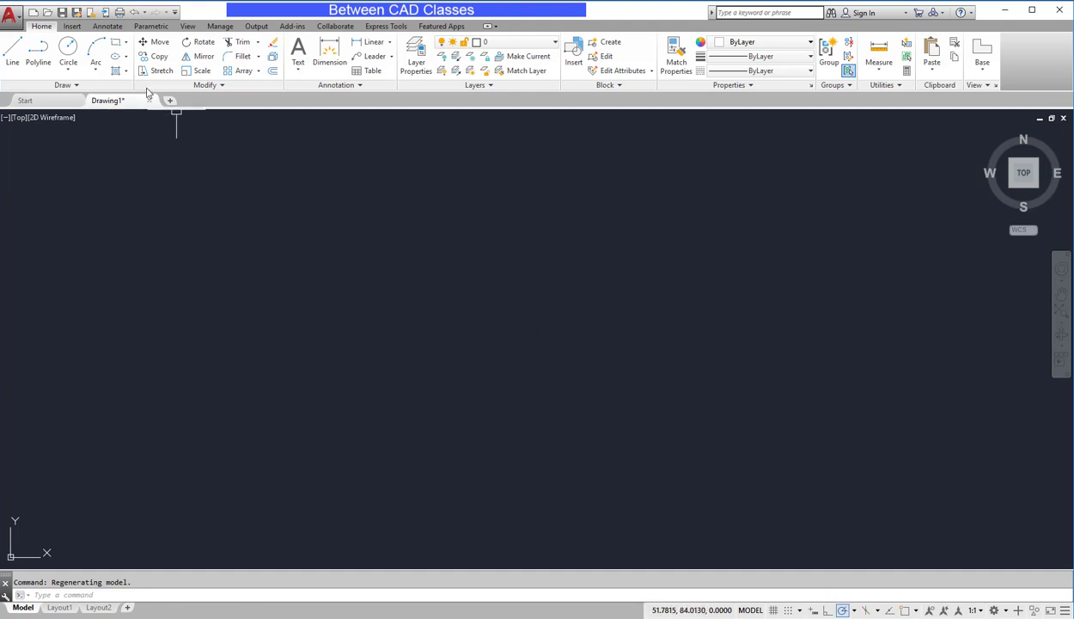
Step: Open the drawing units settings and set the decimal degrees angle precision to 0.00
{"action": "left_click", "coordinate": [11, 15]}
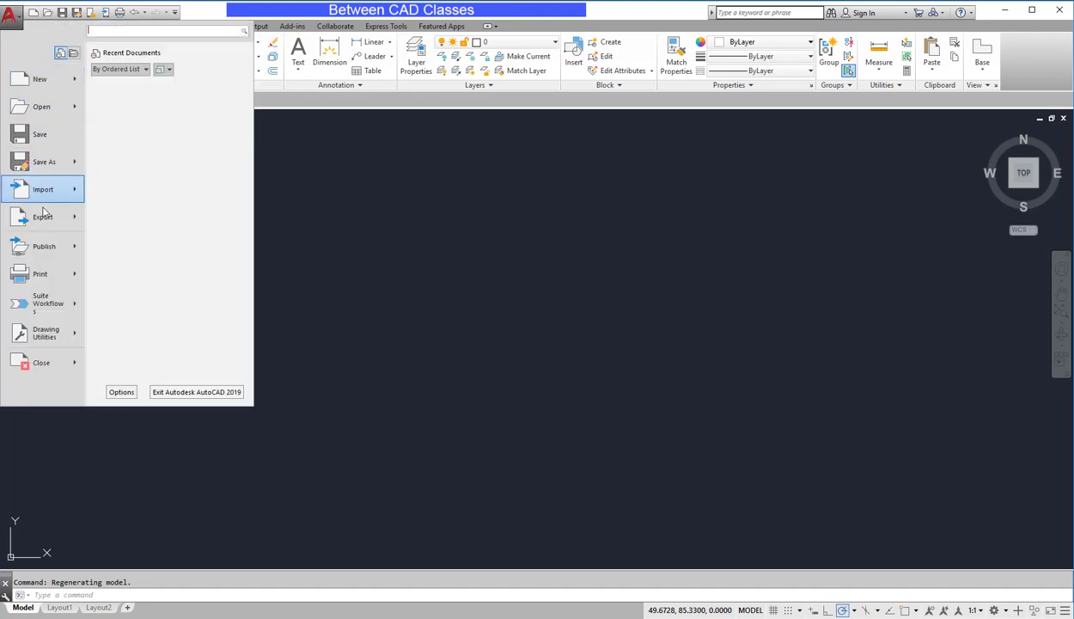
{"action": "mouse_move", "coordinate": [55, 339]}
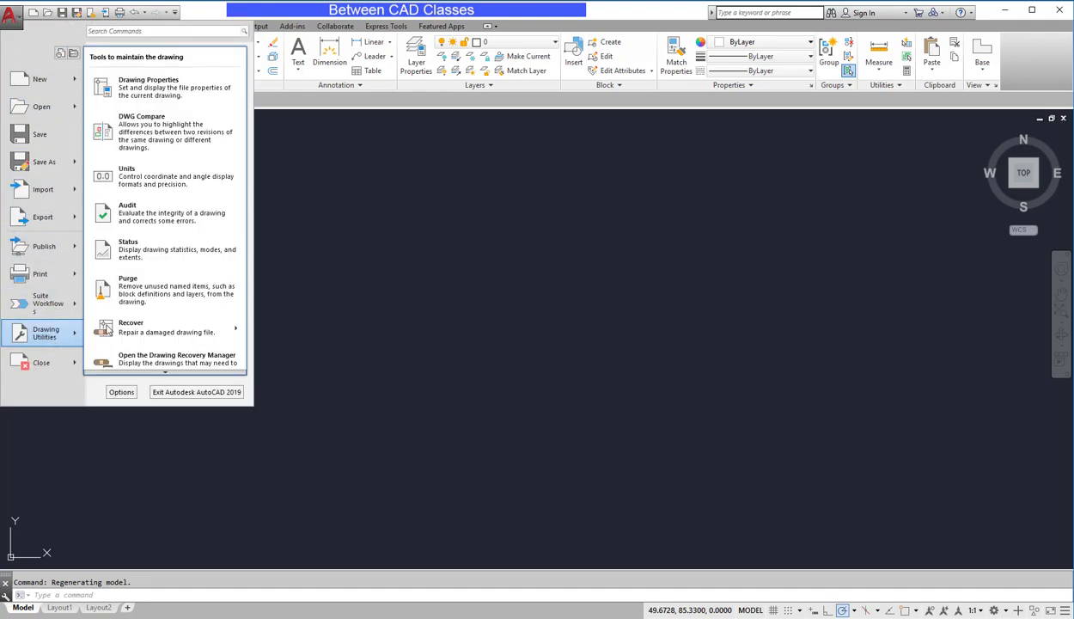
{"action": "left_click", "coordinate": [194, 182]}
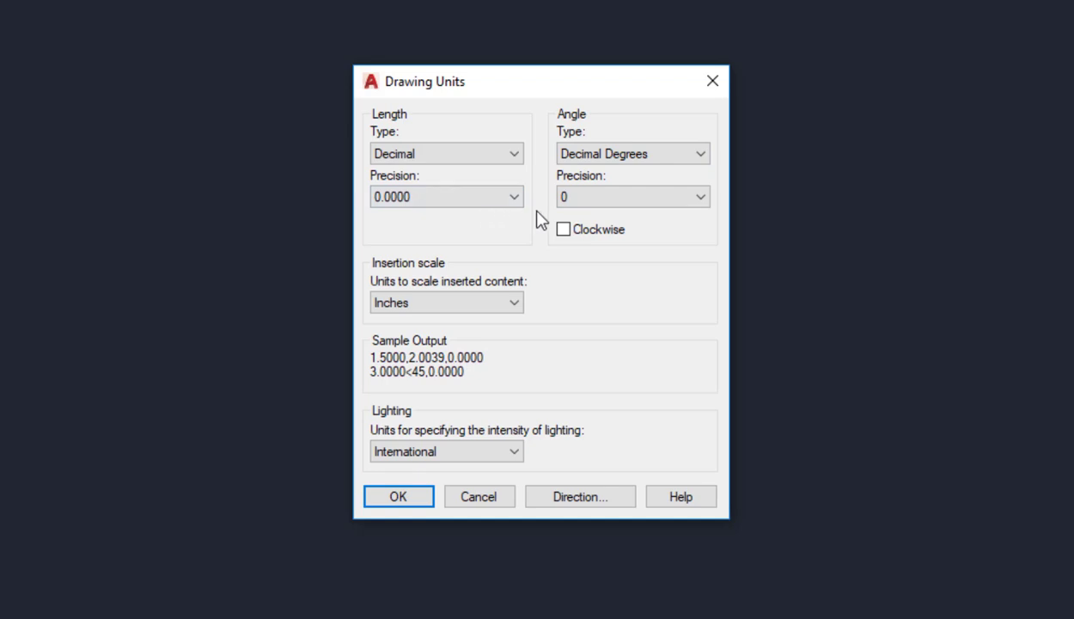
{"action": "left_click", "coordinate": [607, 204]}
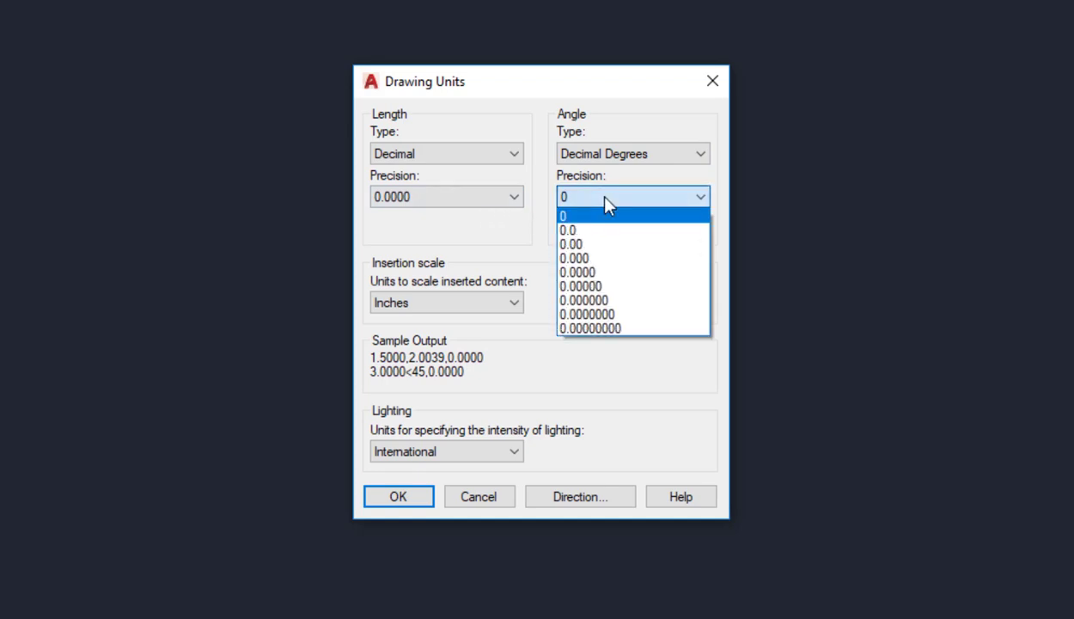
{"action": "left_click", "coordinate": [605, 245]}
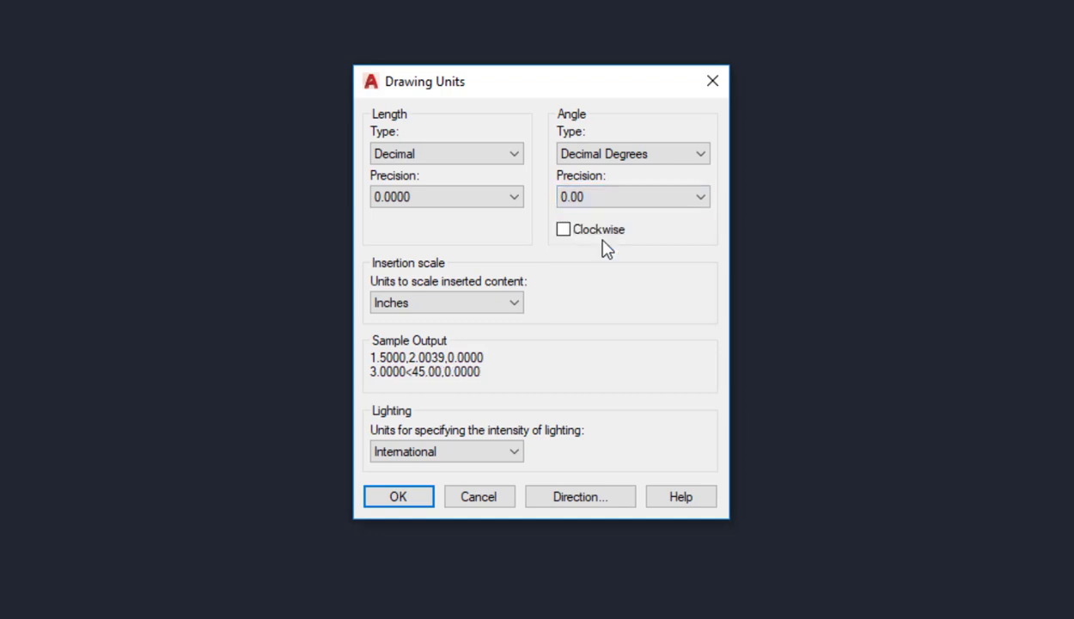
Step: Try decimal length precisions of 0.00 and 0 in the drawing units
{"action": "left_click", "coordinate": [513, 199]}
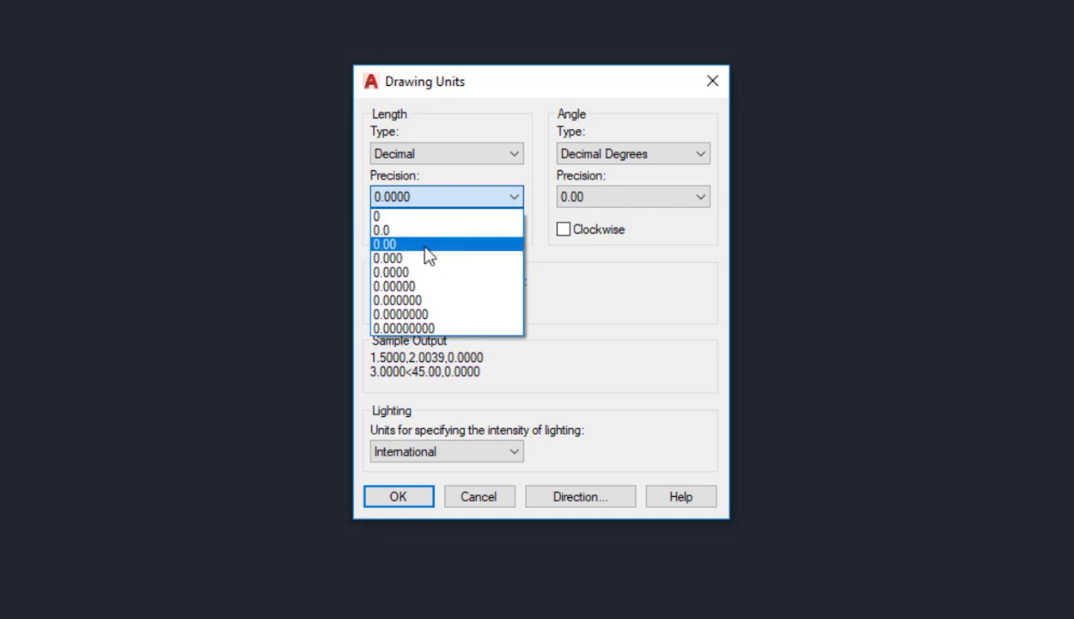
{"action": "left_click", "coordinate": [427, 245]}
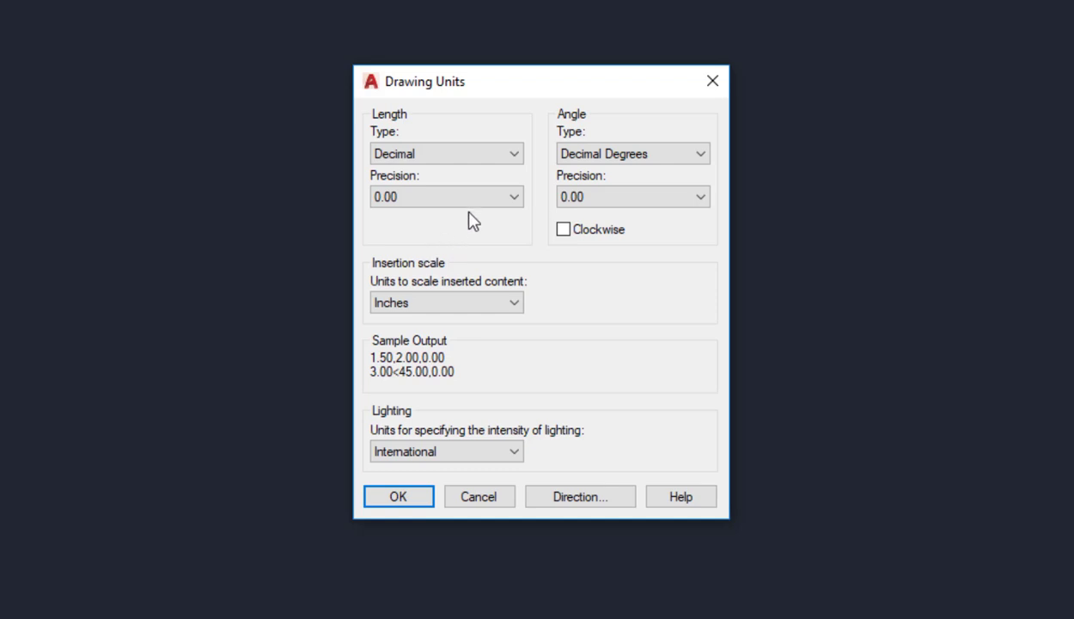
{"action": "left_click", "coordinate": [488, 194]}
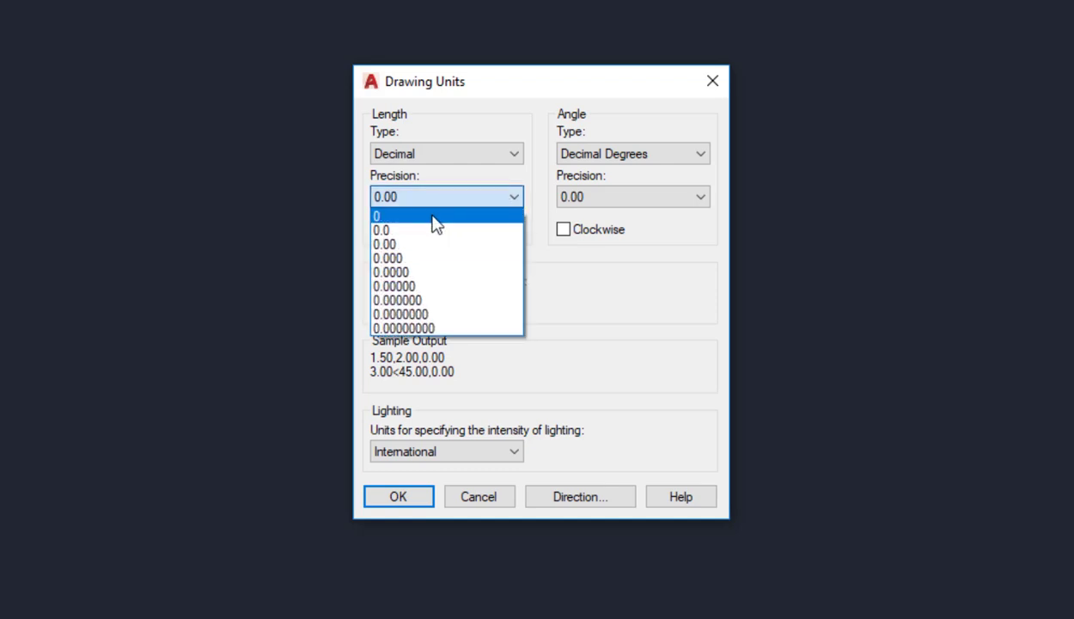
{"action": "left_click", "coordinate": [434, 216]}
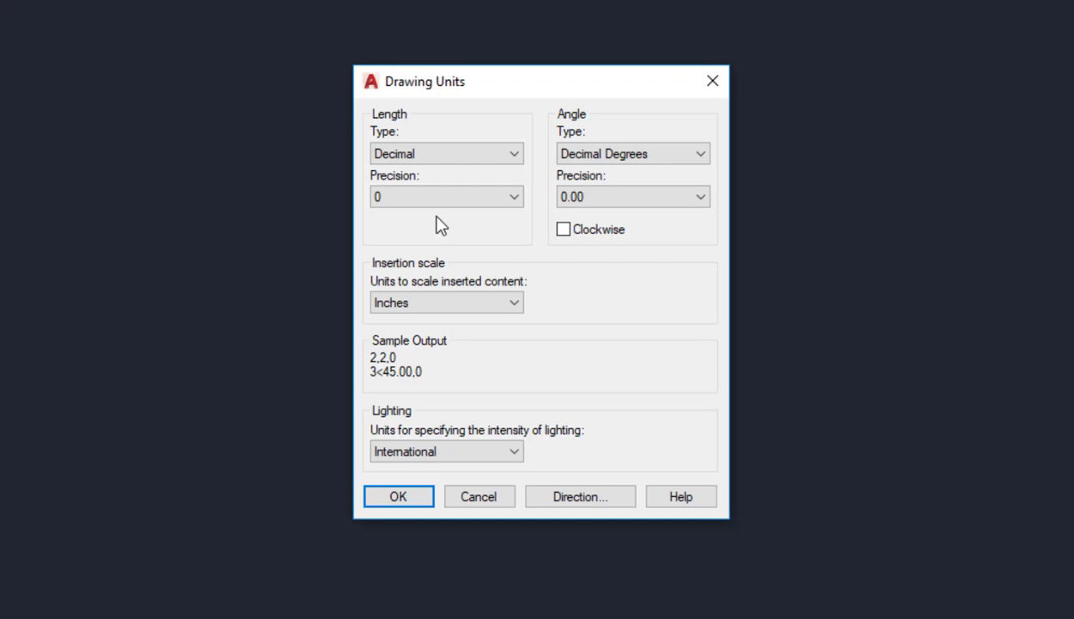
Step: Set the length type to Architectural with a precision of 0'-0 1/4"
{"action": "left_click", "coordinate": [464, 163]}
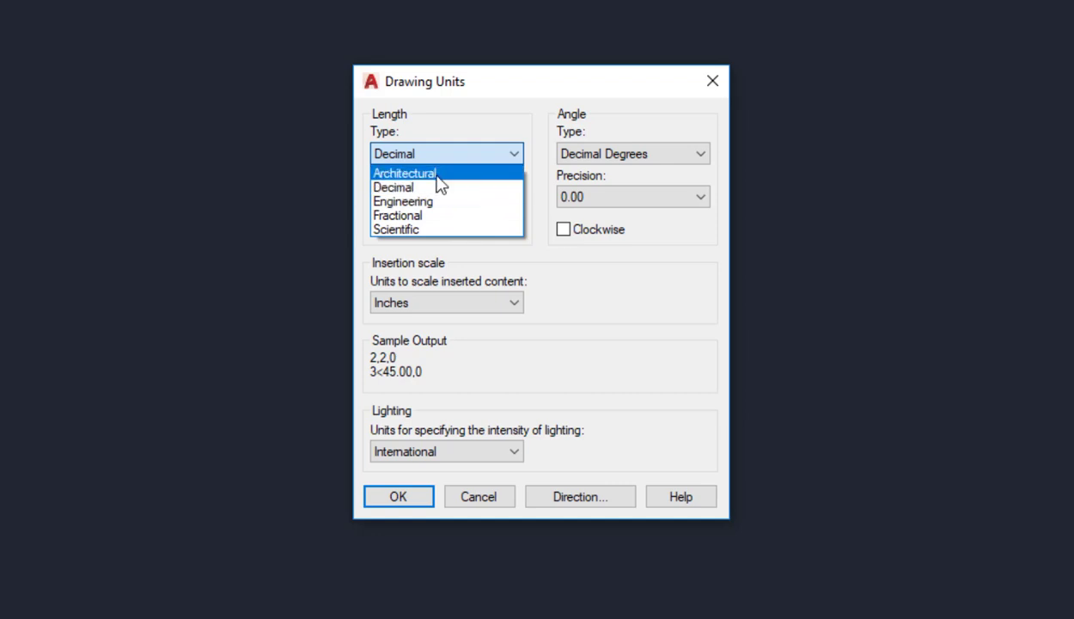
{"action": "left_click", "coordinate": [457, 176]}
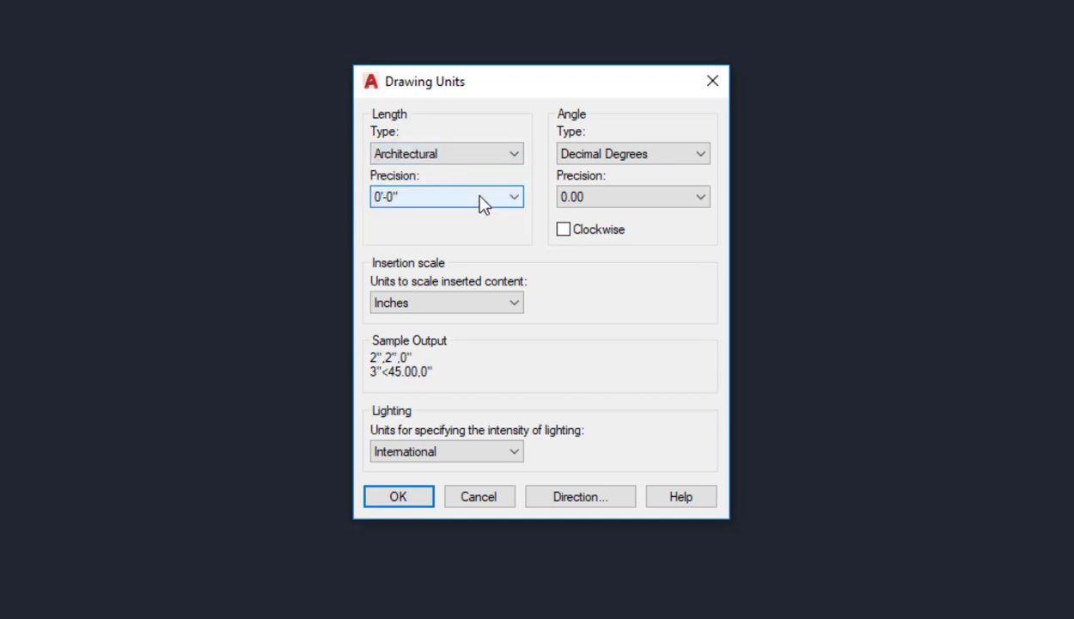
{"action": "left_click", "coordinate": [507, 198]}
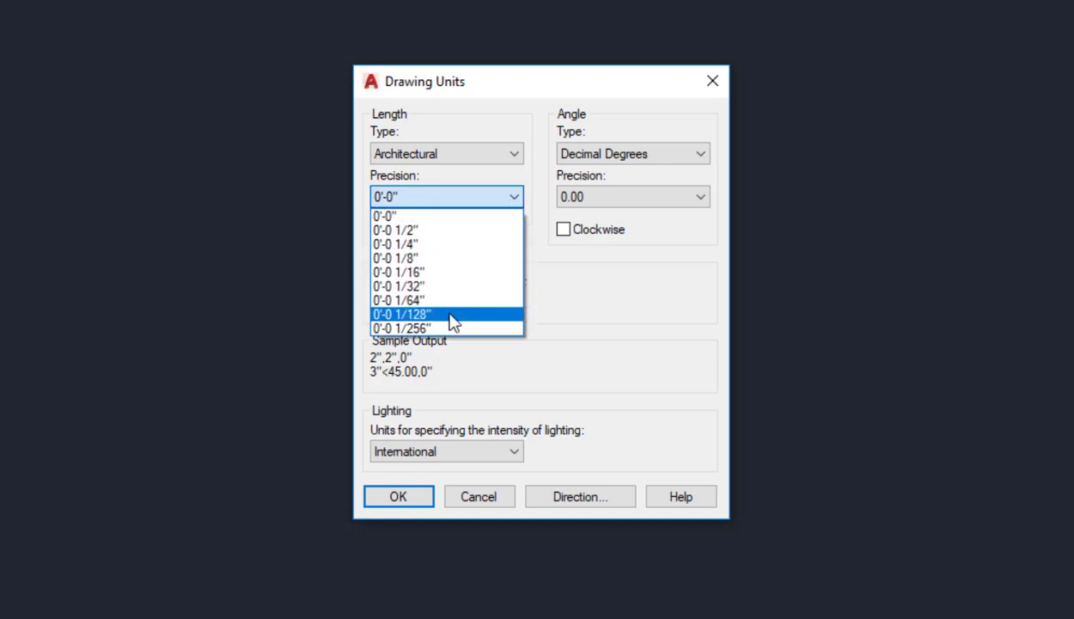
{"action": "left_click", "coordinate": [434, 245]}
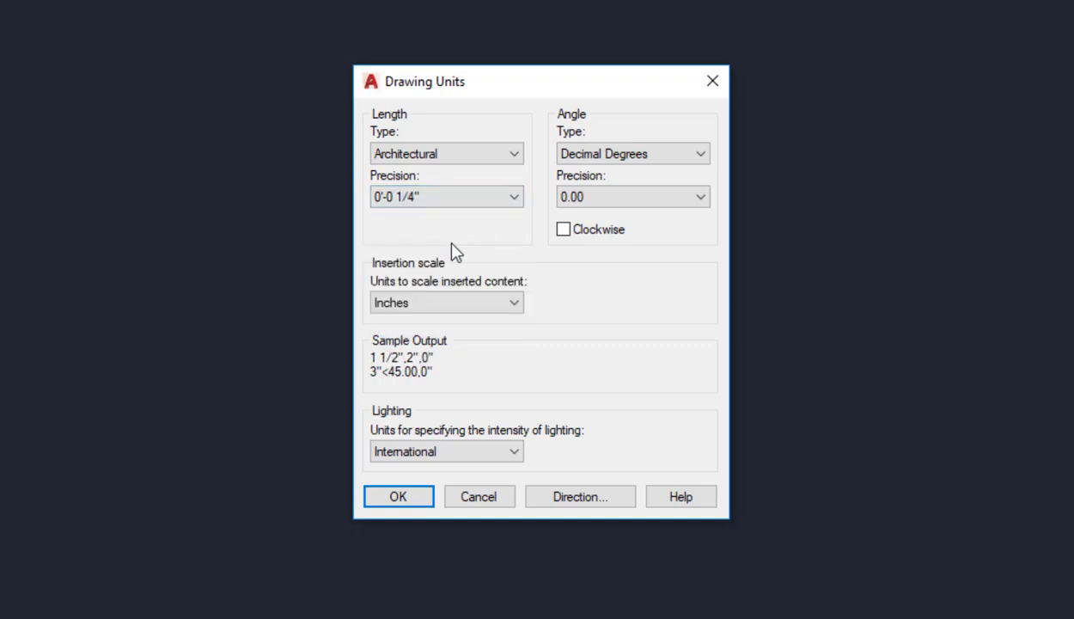
Step: Set the angle type to Surveyor's Units with N 0d00' E precision and accept the drawing units
{"action": "left_click", "coordinate": [698, 154]}
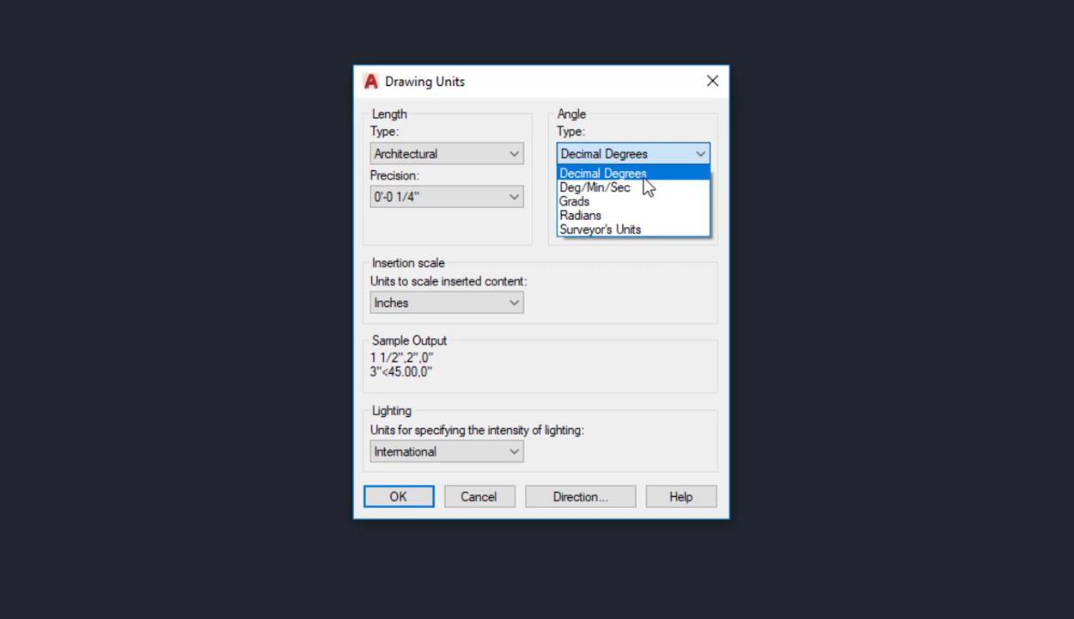
{"action": "left_click", "coordinate": [641, 229]}
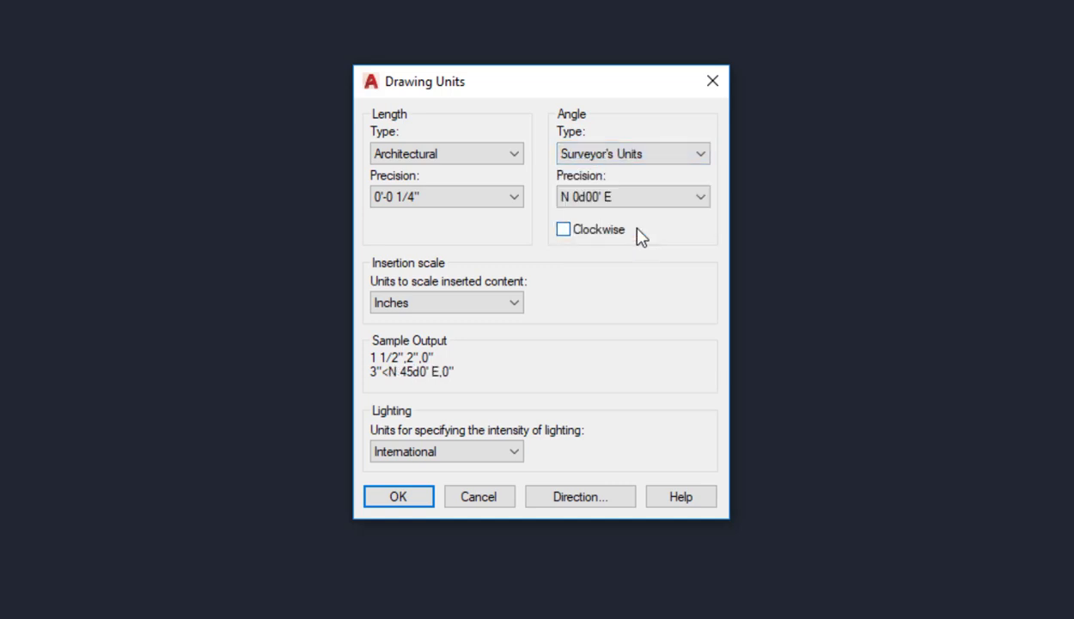
{"action": "left_click", "coordinate": [702, 198]}
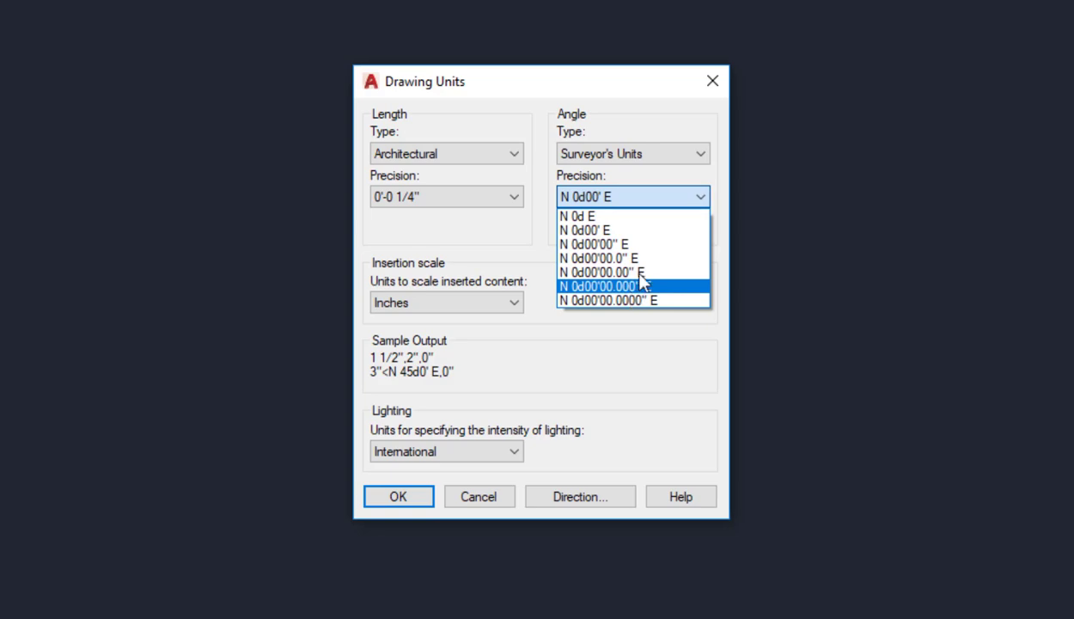
{"action": "left_click", "coordinate": [678, 195]}
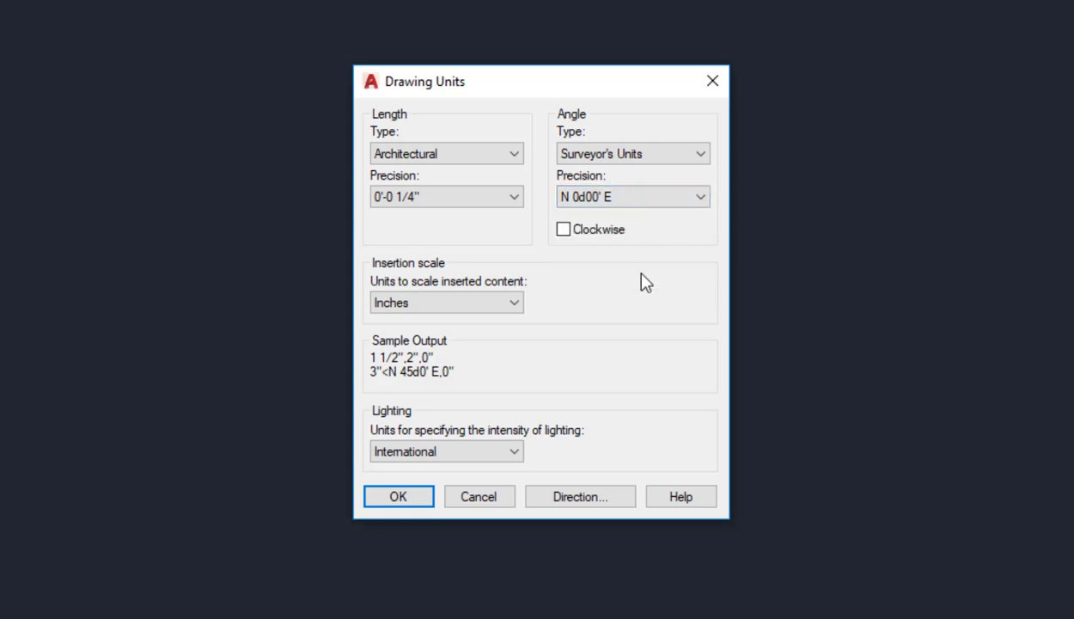
{"action": "left_click", "coordinate": [410, 500]}
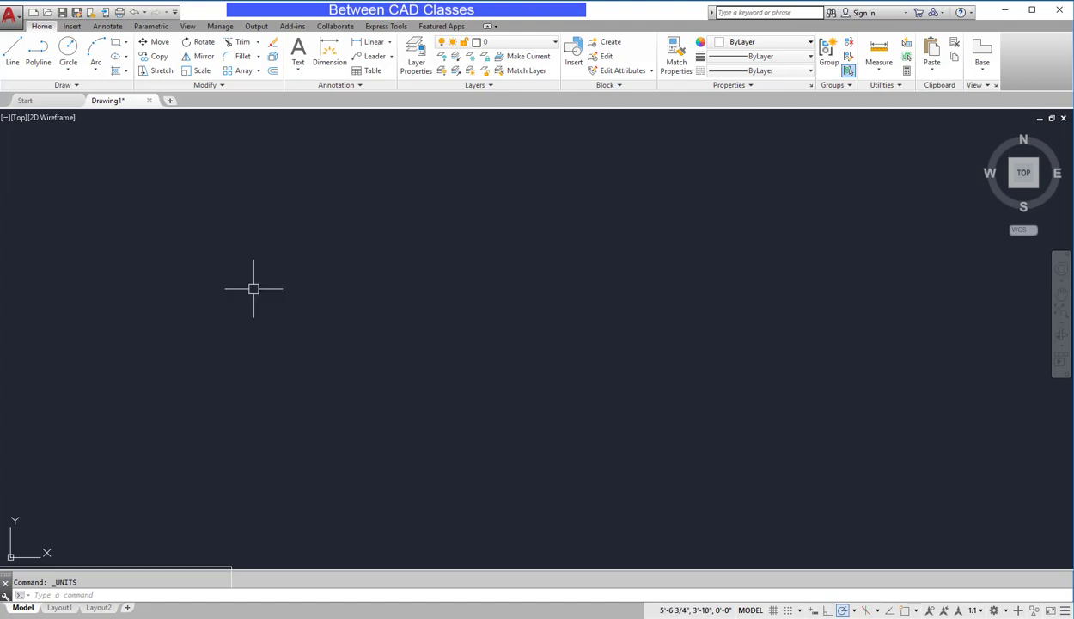
Step: Draw a horizontal line 10 inches long heading east in the lower part of the empty drawing
{"action": "left_click", "coordinate": [13, 58]}
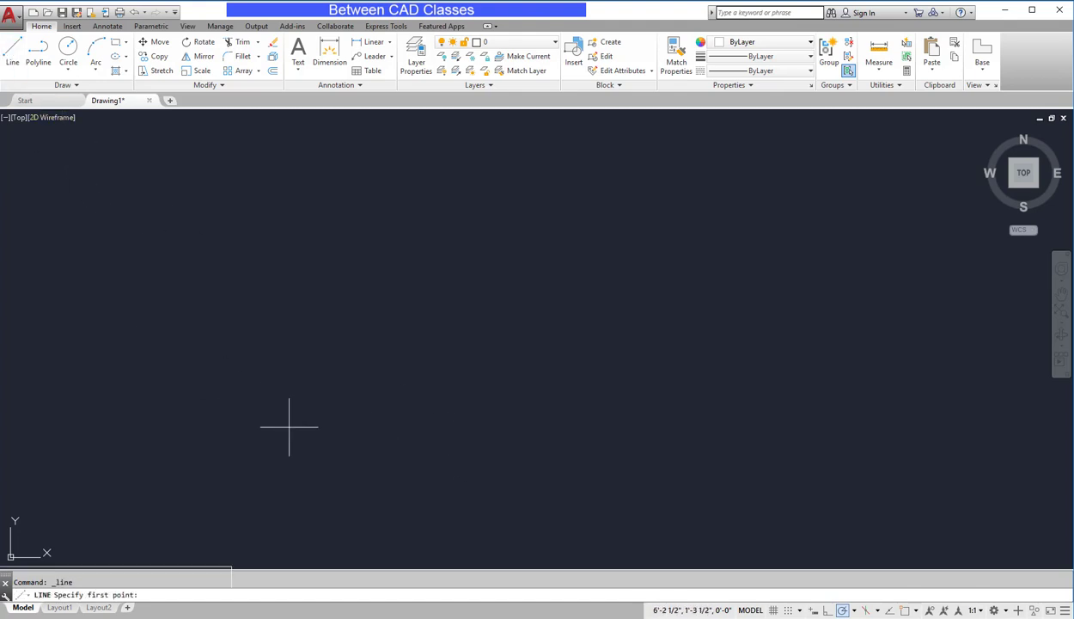
{"action": "left_click", "coordinate": [268, 437]}
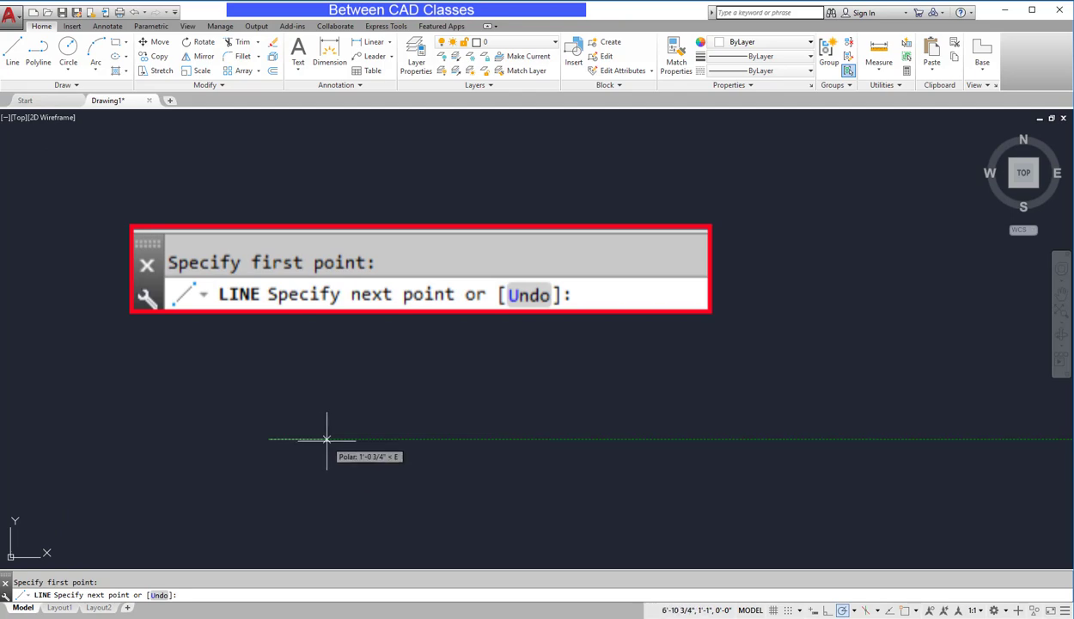
{"action": "type", "text": "10"}
{"action": "key", "text": "Return"}
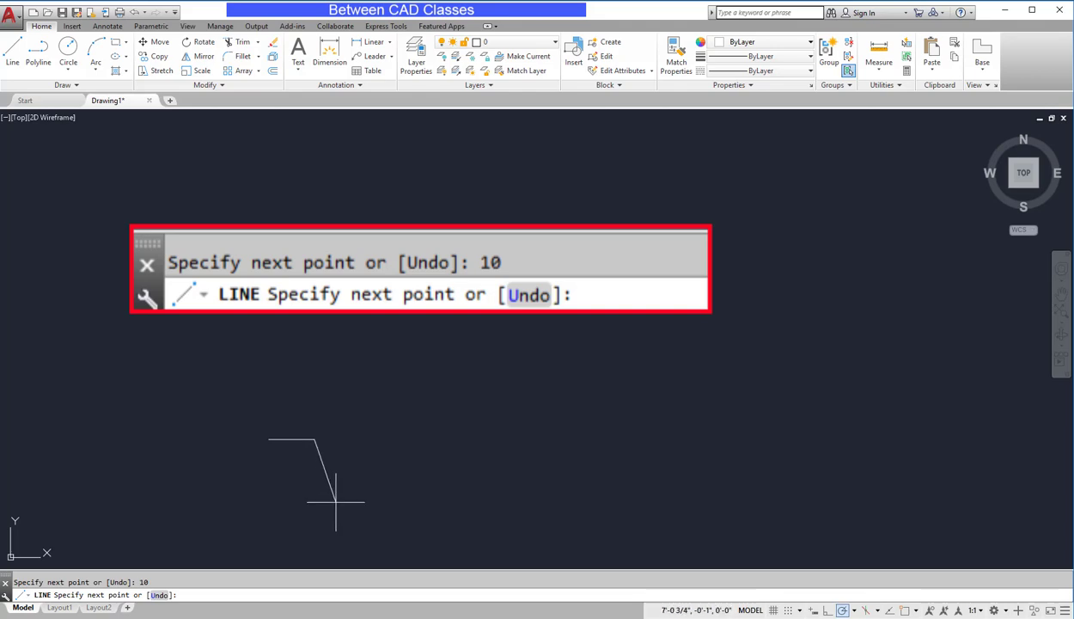
{"action": "middle_click_drag", "start_coordinate": [338, 504], "coordinate": [201, 518]}
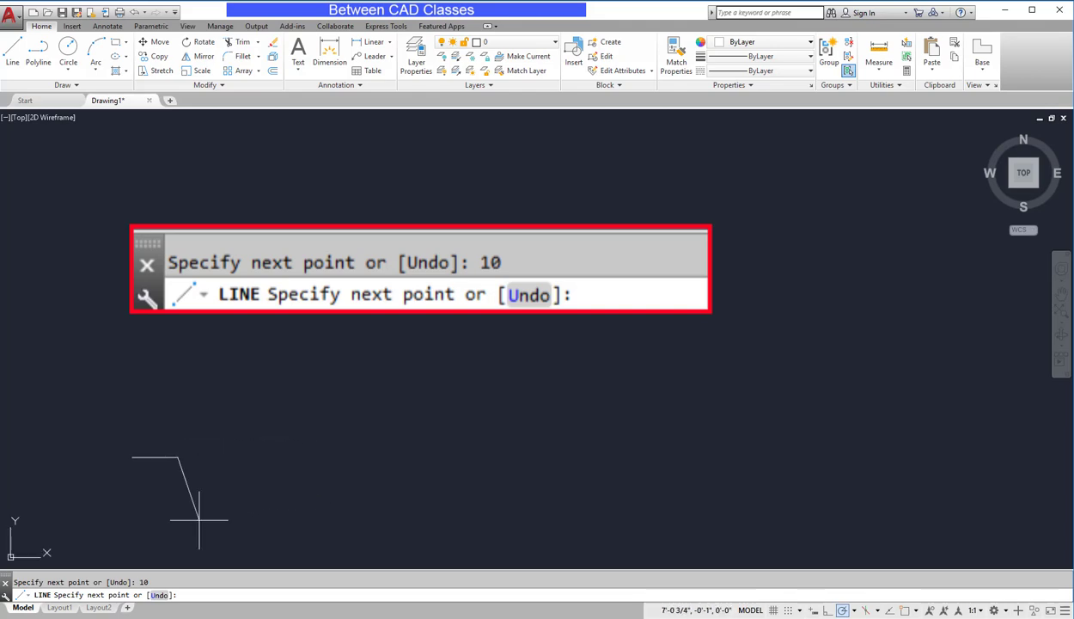
{"action": "key", "text": "Escape"}
Step: Draw a horizontal line 10' long heading east, just below the 10-inch line
{"action": "left_click", "coordinate": [13, 49]}
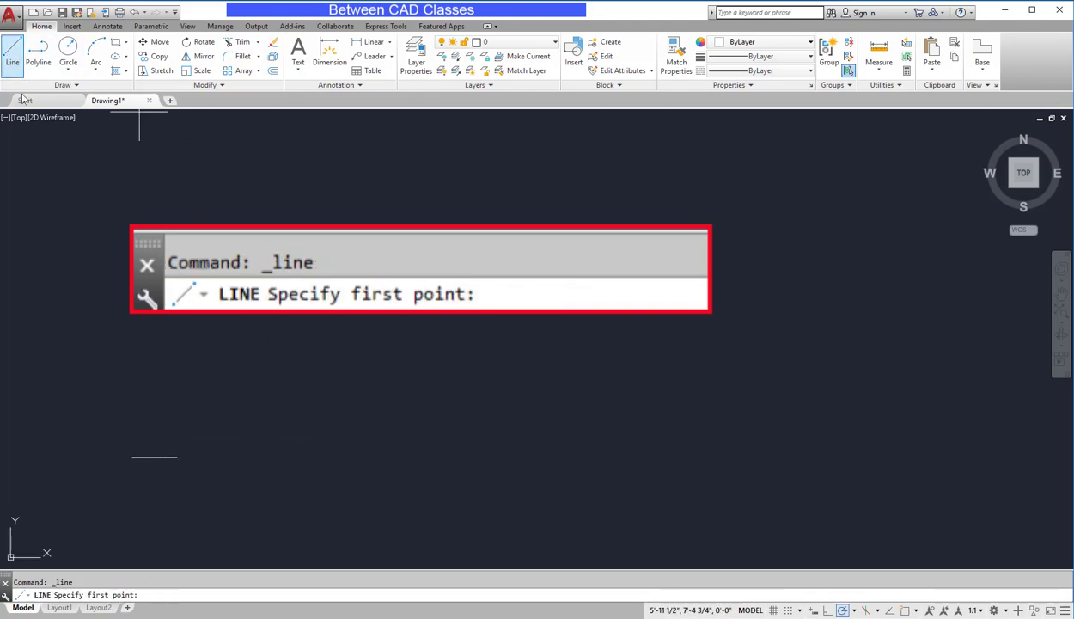
{"action": "left_click", "coordinate": [126, 488]}
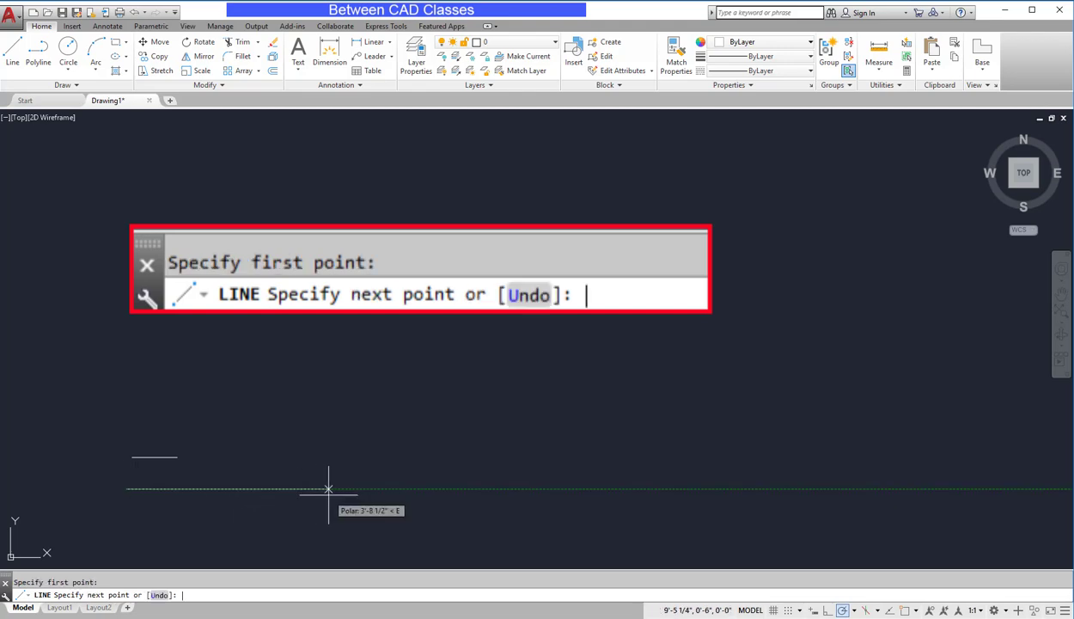
{"action": "type", "text": "10'"}
{"action": "key", "text": "Return"}
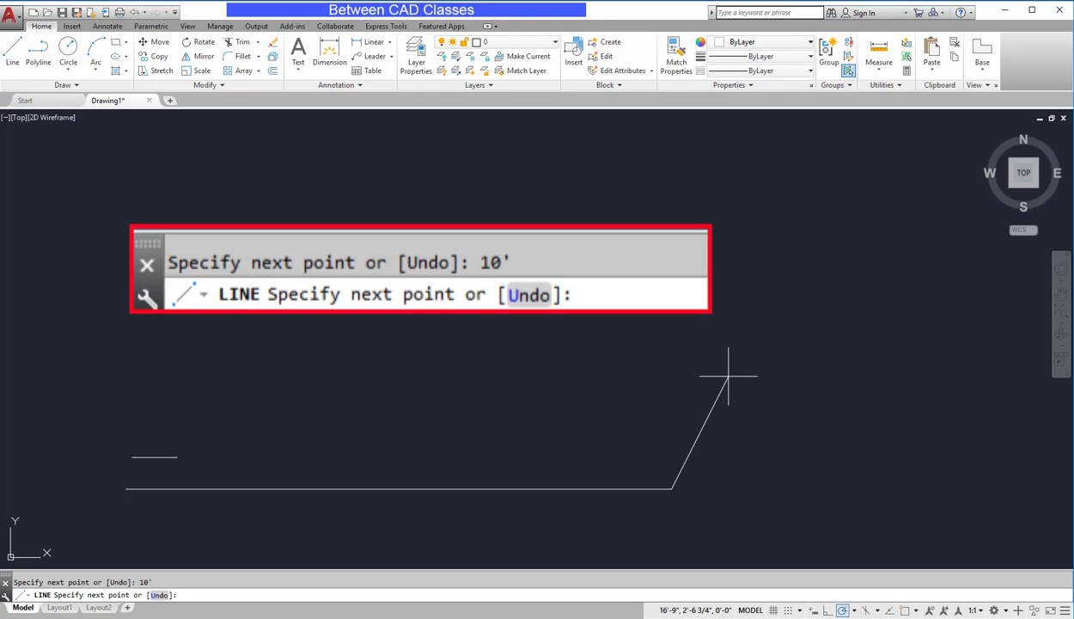
{"action": "key", "text": "Escape"}
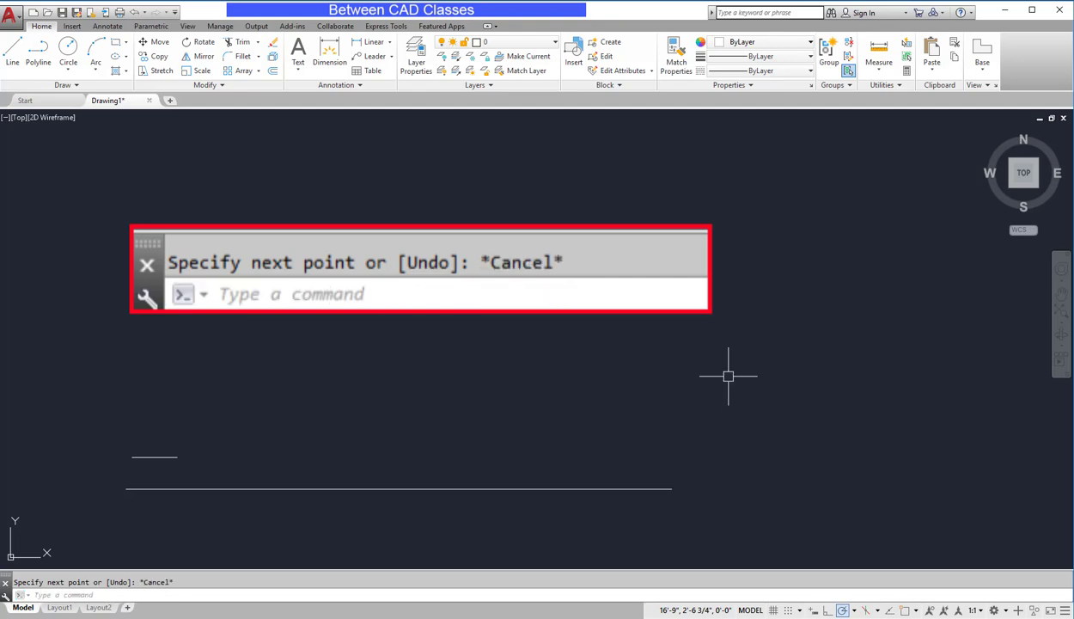
Step: Draw a horizontal line 10'6 long heading east, below the 10' line
{"action": "left_click", "coordinate": [12, 53]}
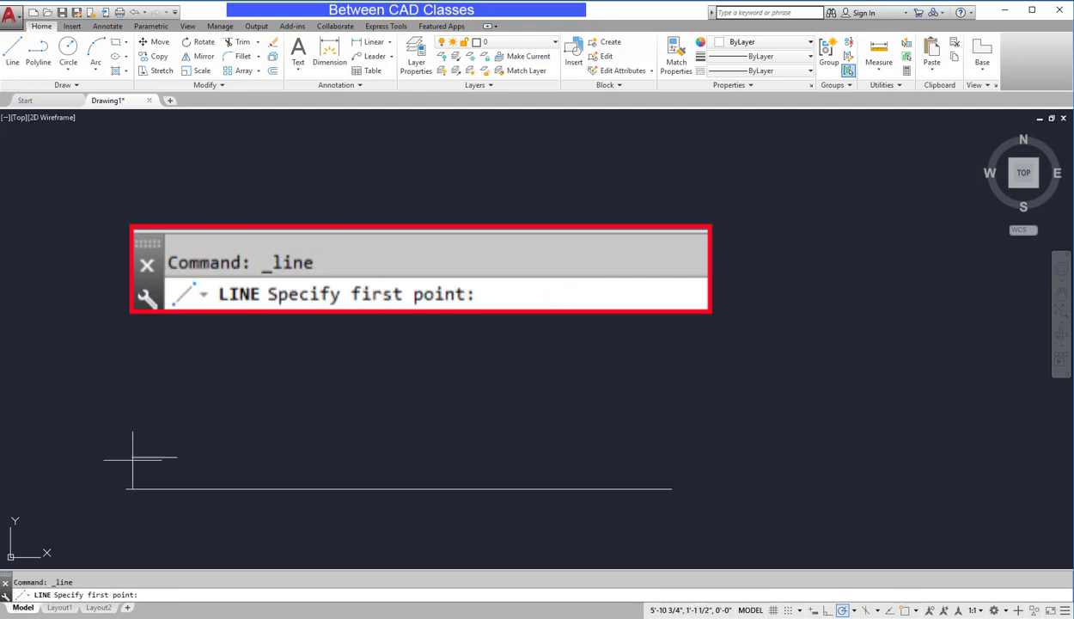
{"action": "left_click", "coordinate": [105, 527]}
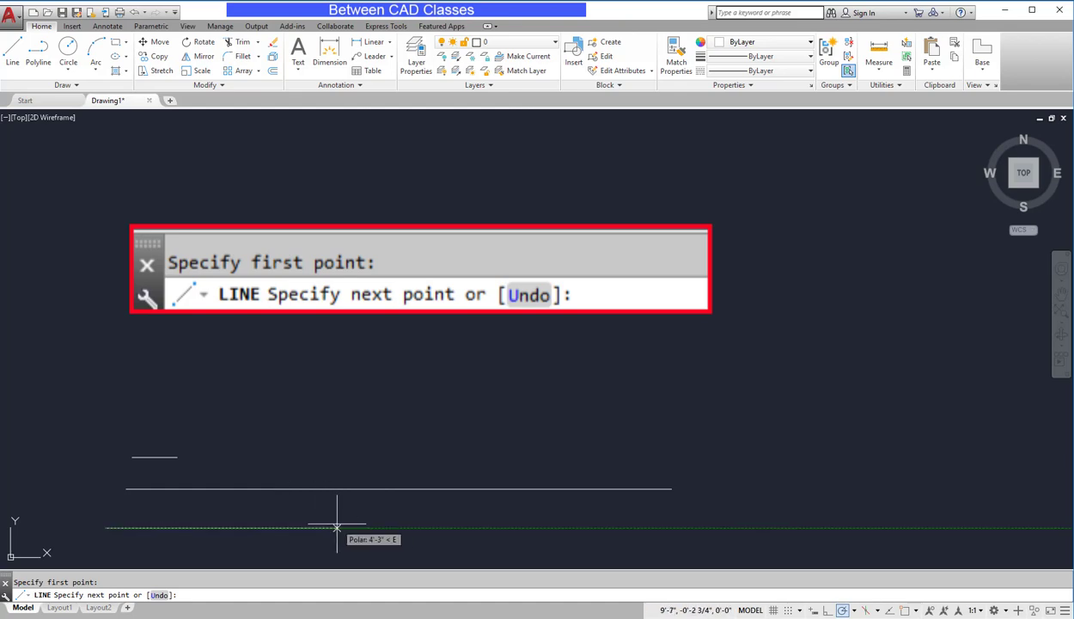
{"action": "type", "text": "10'6"}
{"action": "key", "text": "Return"}
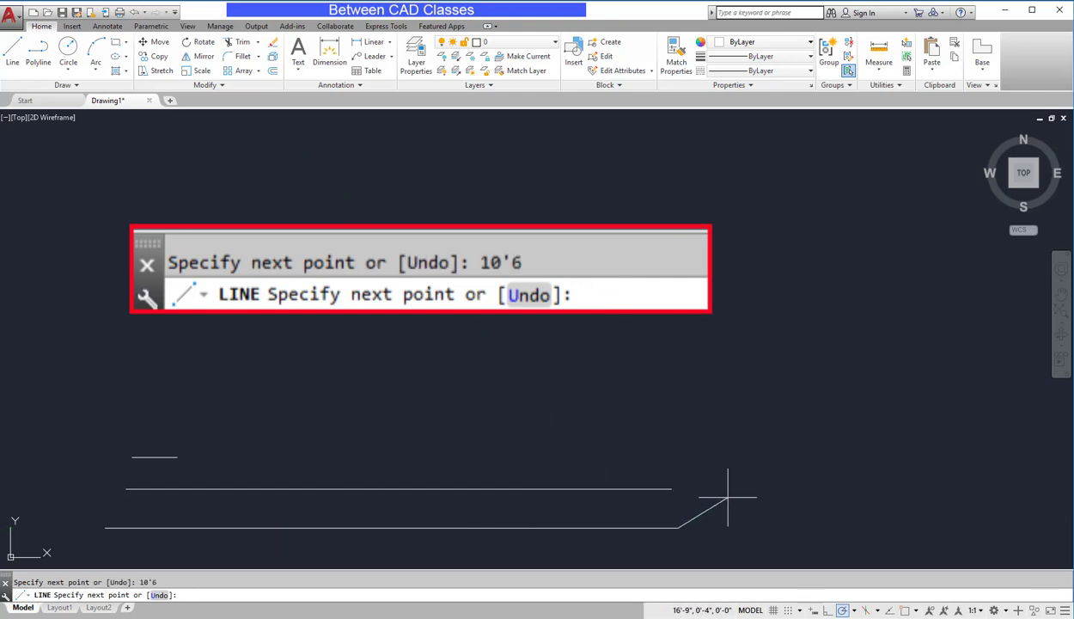
{"action": "key", "text": "Escape"}
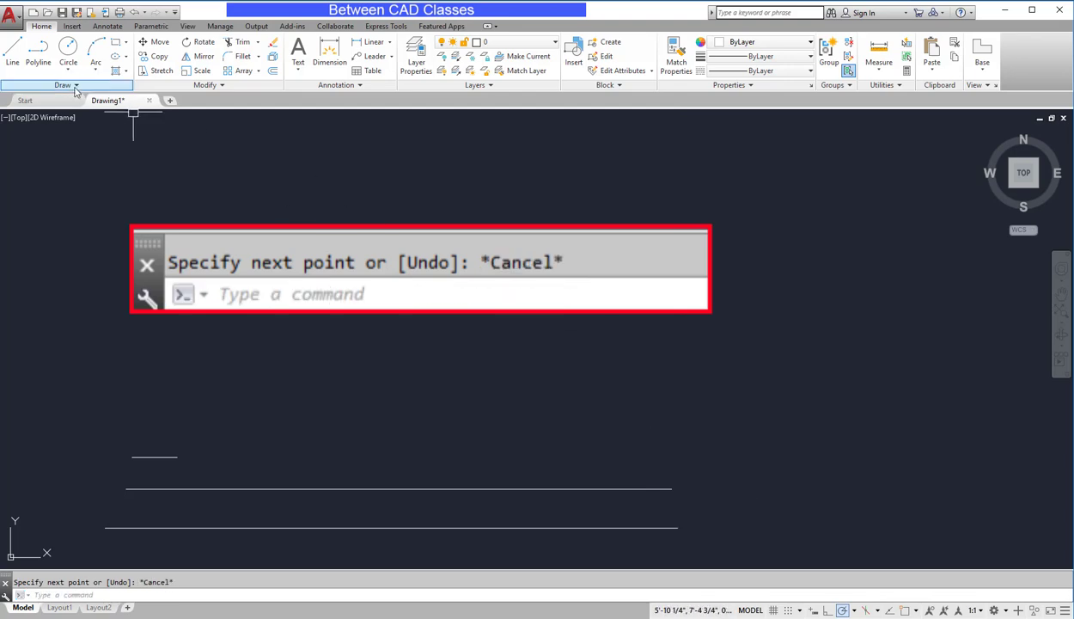
Step: Draw a horizontal line heading east above the 10-inch line, entering its length as 10.5'
{"action": "left_click", "coordinate": [12, 58]}
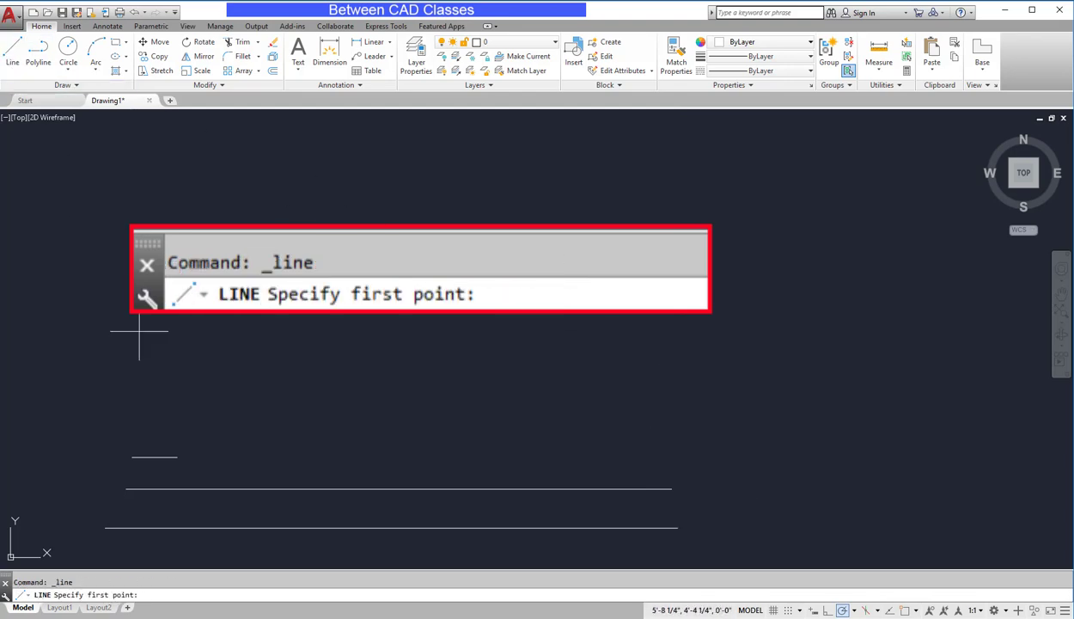
{"action": "left_click", "coordinate": [123, 427]}
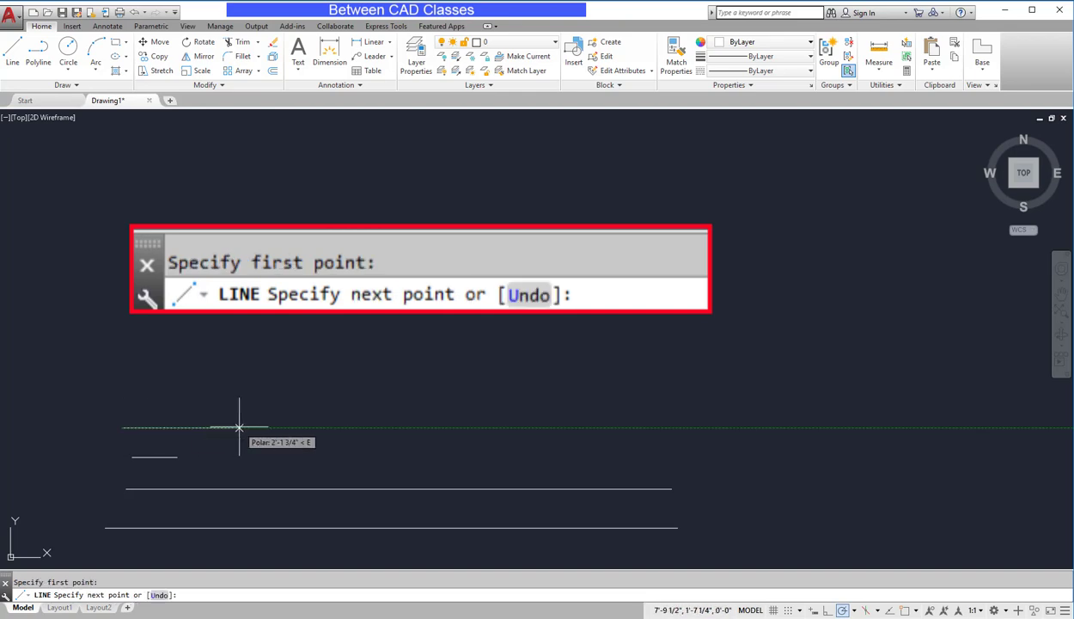
{"action": "type", "text": "10.5'"}
{"action": "key", "text": "Return"}
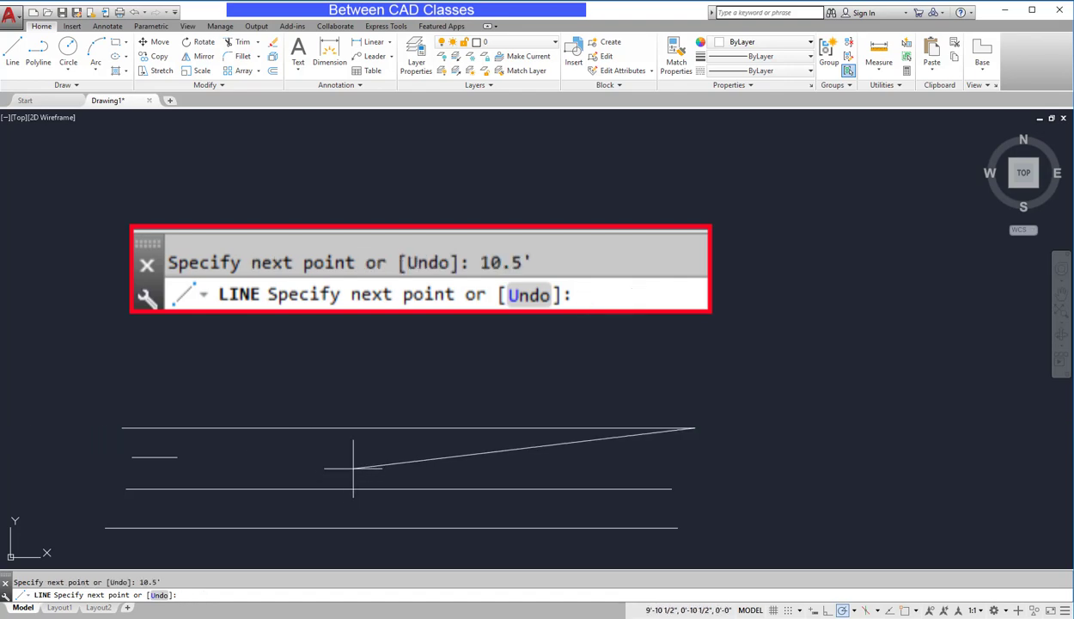
{"action": "key", "text": "Escape"}
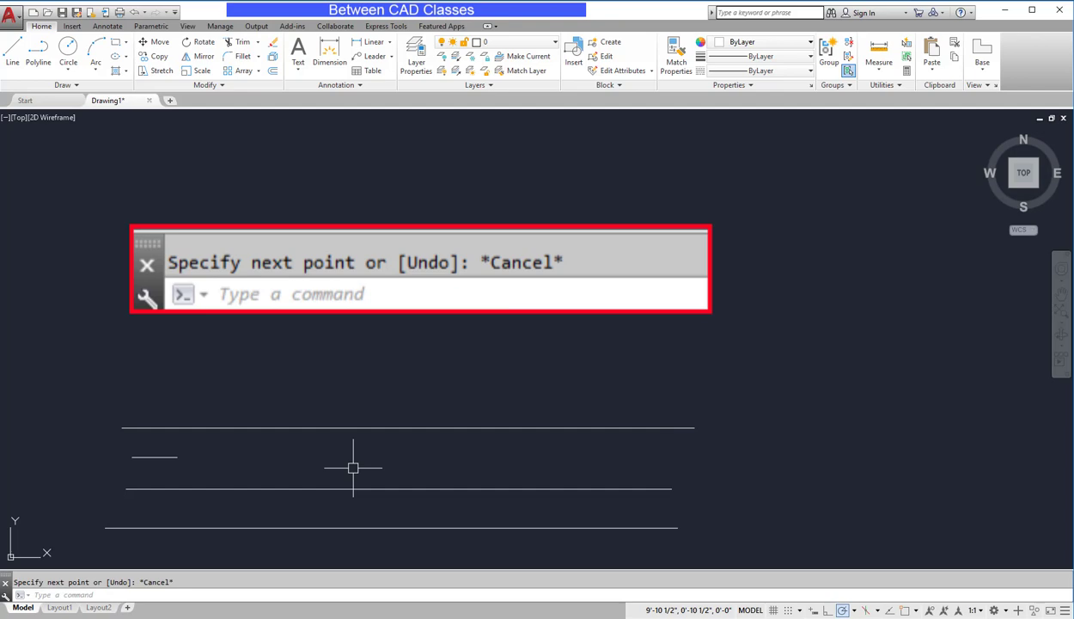
Step: Draw a horizontal line heading east above the top existing line, entering its length as 10'6-1/2
{"action": "left_click", "coordinate": [13, 50]}
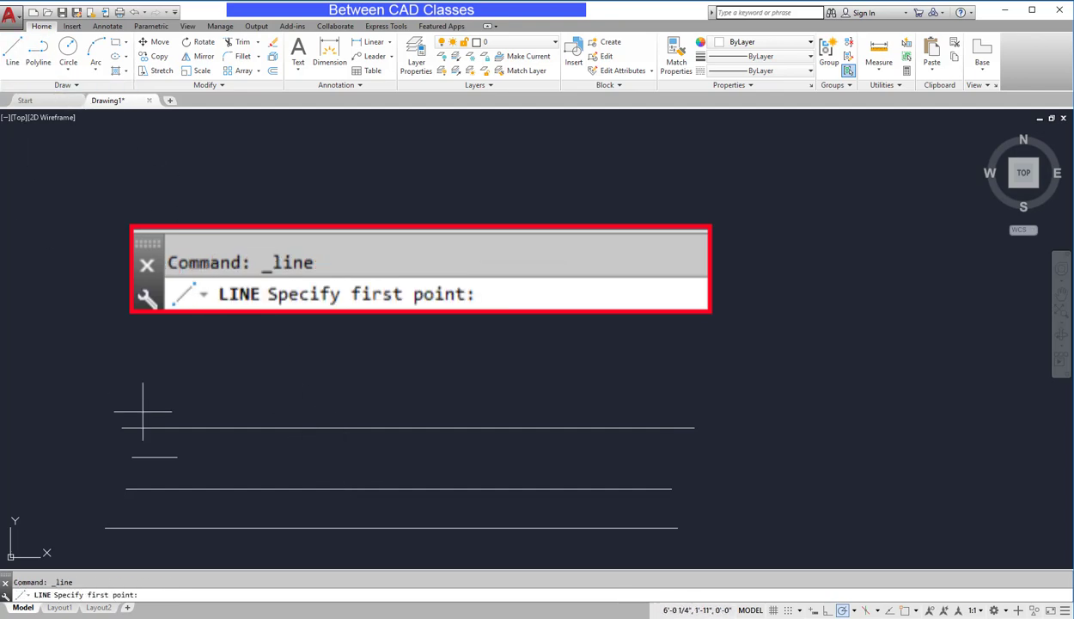
{"action": "left_click", "coordinate": [133, 396]}
{"action": "type", "text": "10'6"}
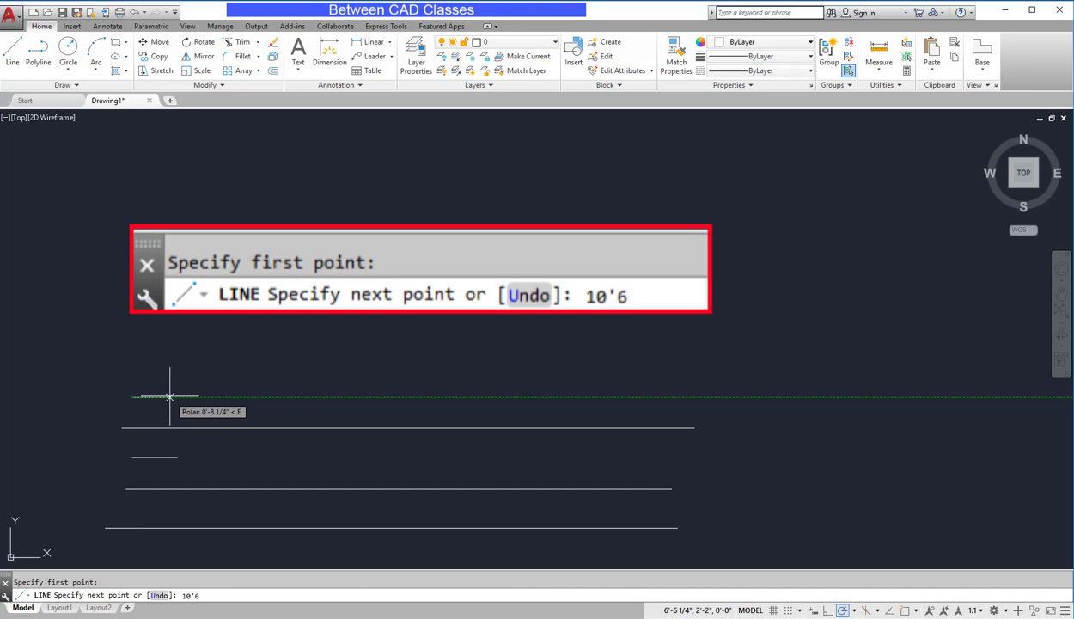
{"action": "type", "text": "-1/2"}
{"action": "key", "text": "Return"}
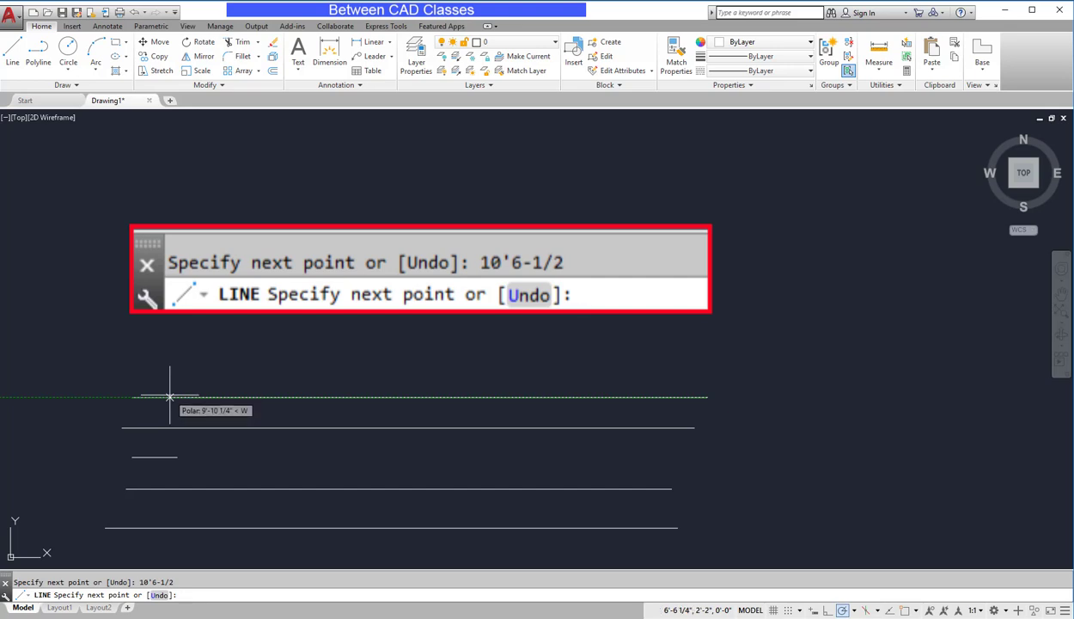
{"action": "key", "text": "Escape"}
Step: Draw another horizontal line heading east just above the 10'6-1/2 line, entering its length as 10'6.5
{"action": "left_click", "coordinate": [7, 59]}
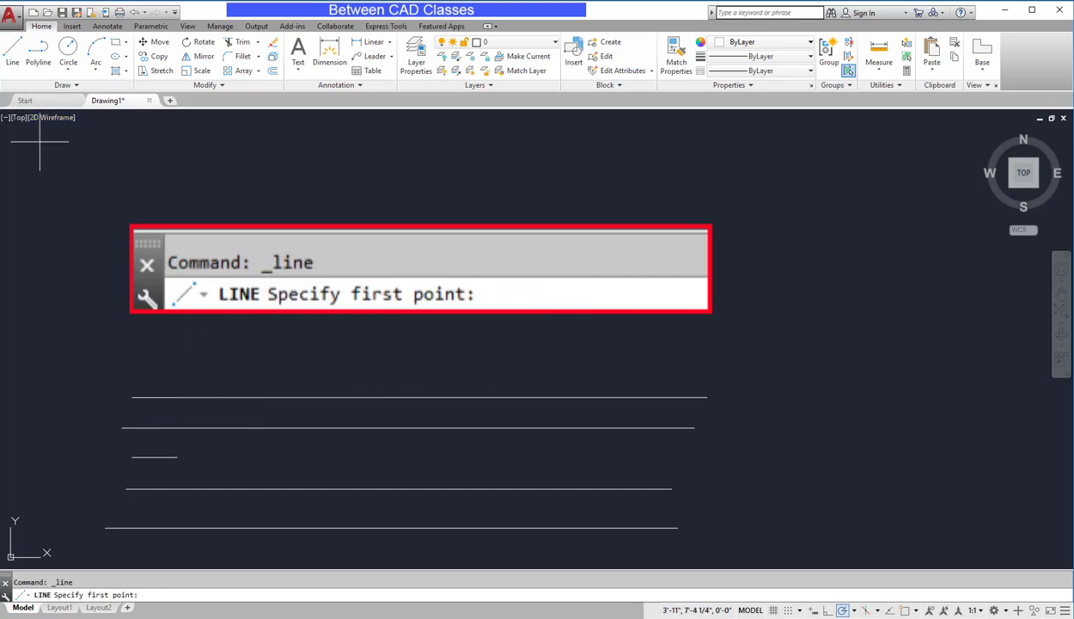
{"action": "left_click", "coordinate": [138, 375]}
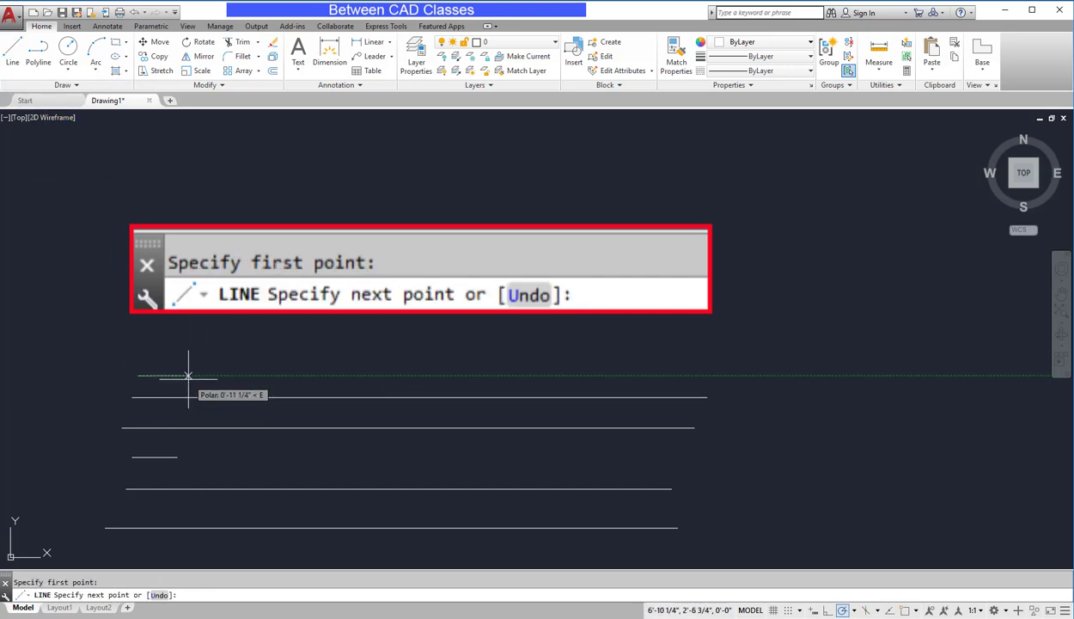
{"action": "type", "text": "10'6"}
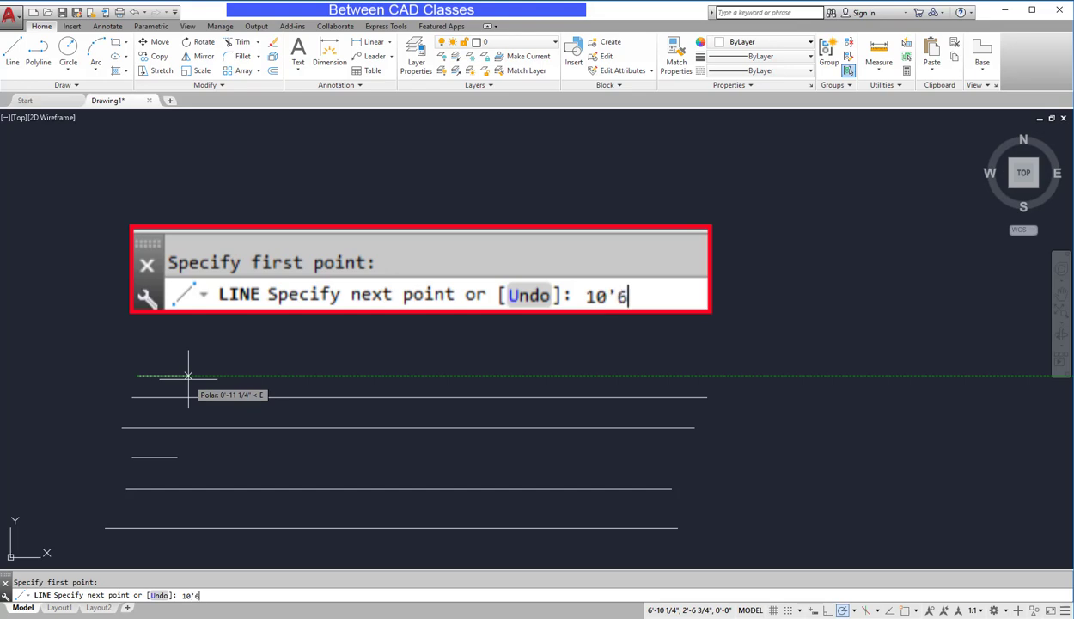
{"action": "type", "text": ".5"}
{"action": "key", "text": "Return"}
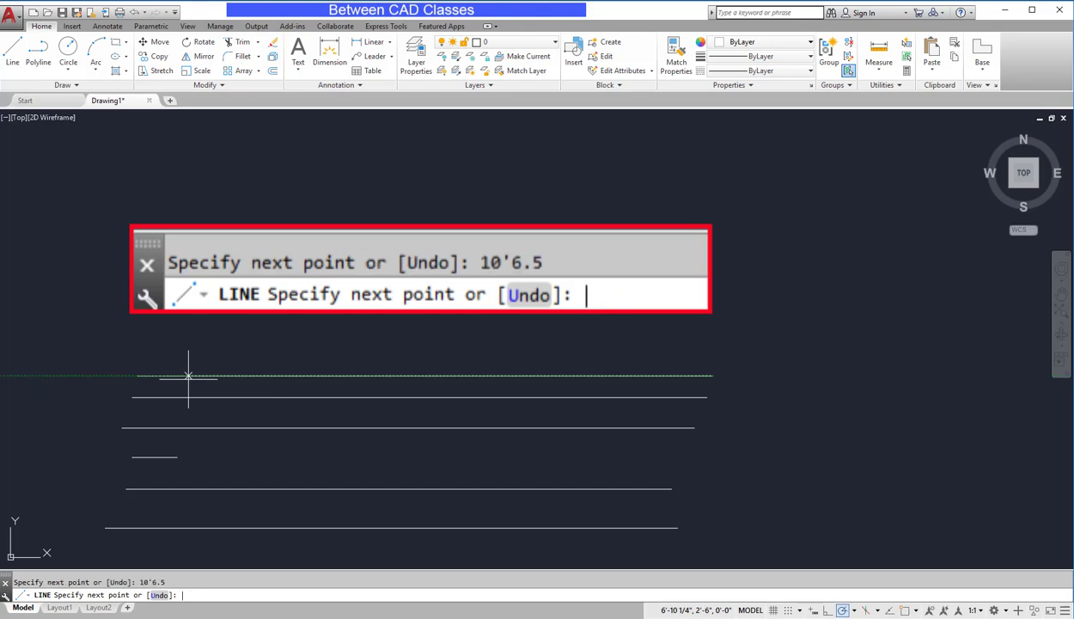
{"action": "key", "text": "Escape"}
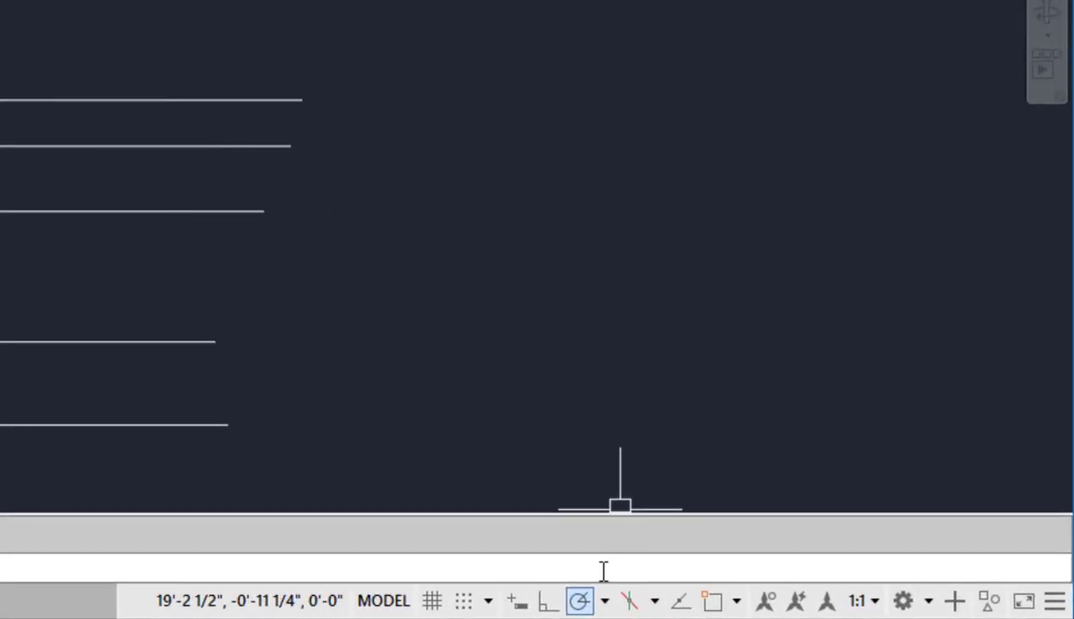
Step: Open the polar tracking angle options and preview a line along N 45d0' E above the existing lines without completing it
{"action": "left_click", "coordinate": [605, 601]}
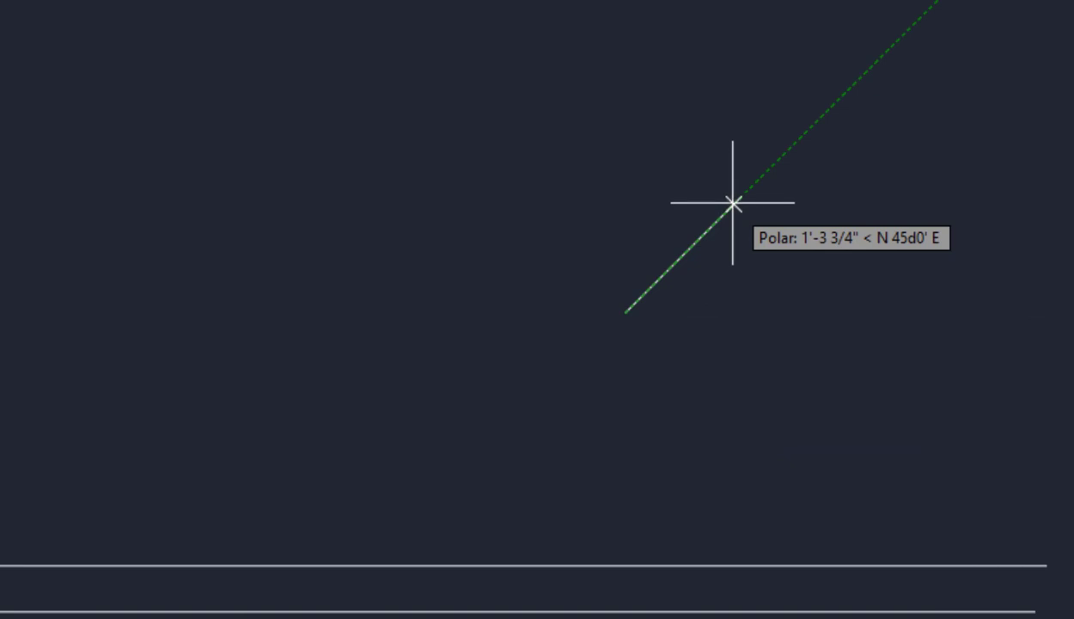
{"action": "key", "text": "Escape"}
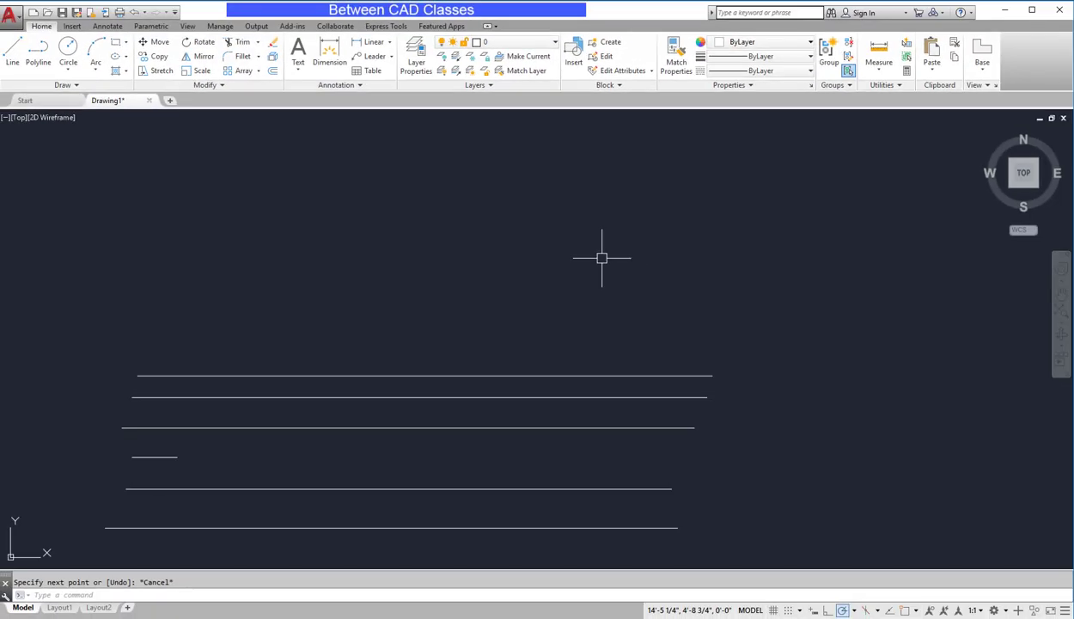